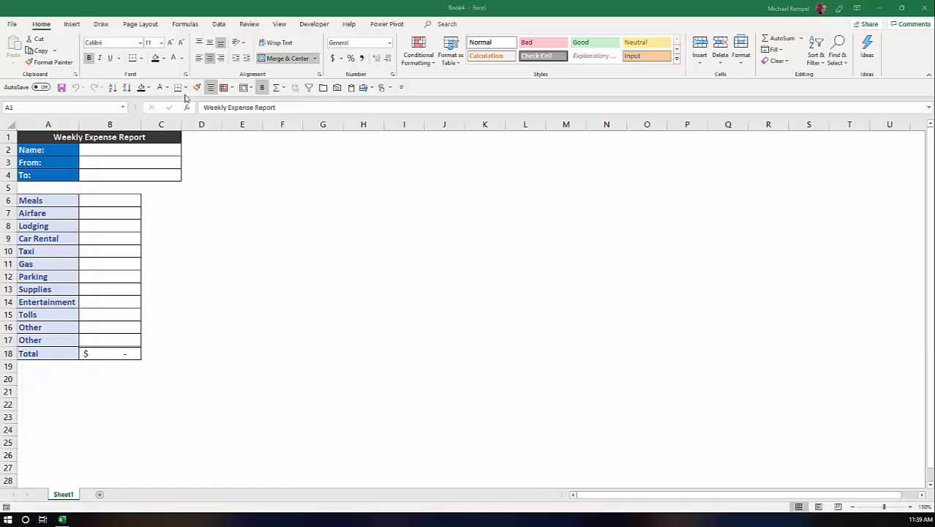
Save As to This PC with file type Excel Template (*.xltx), ready to name it Expense Report Template
left_click(13, 24)
left_click(30, 154)
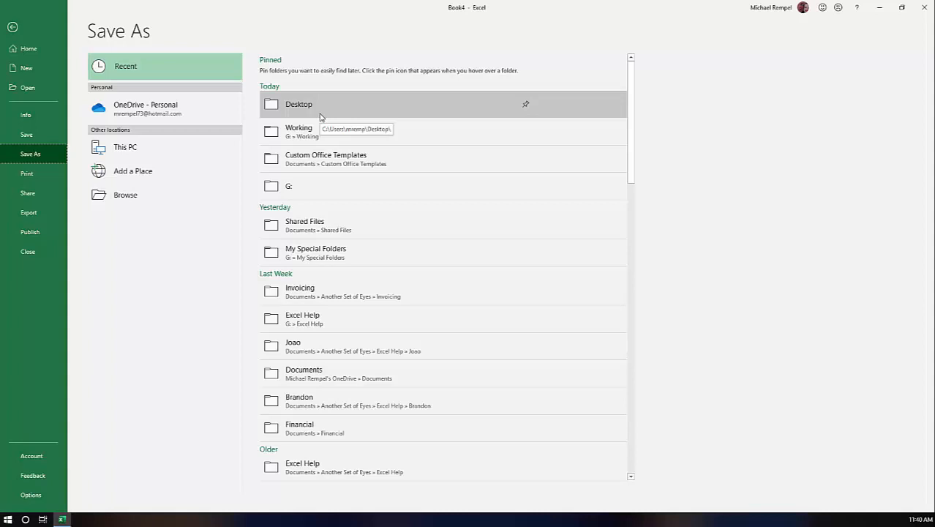
left_click(320, 116)
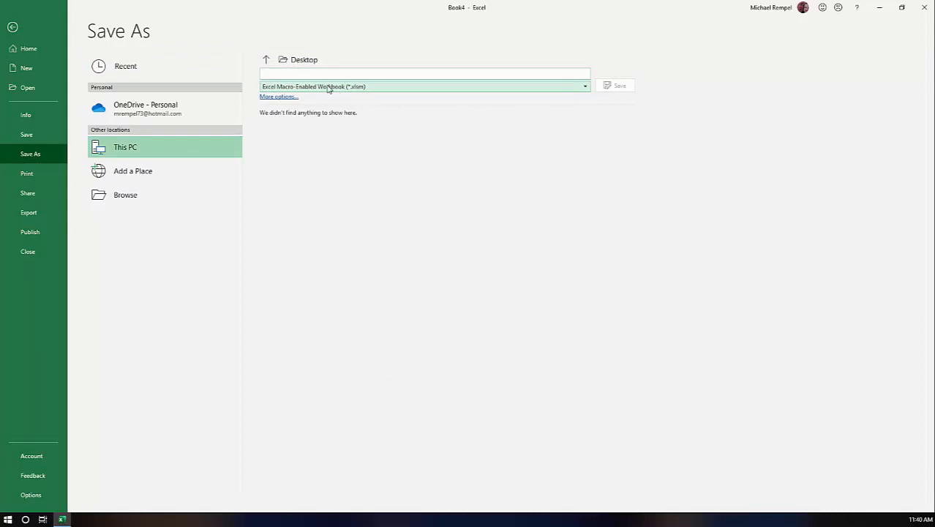
left_click(585, 86)
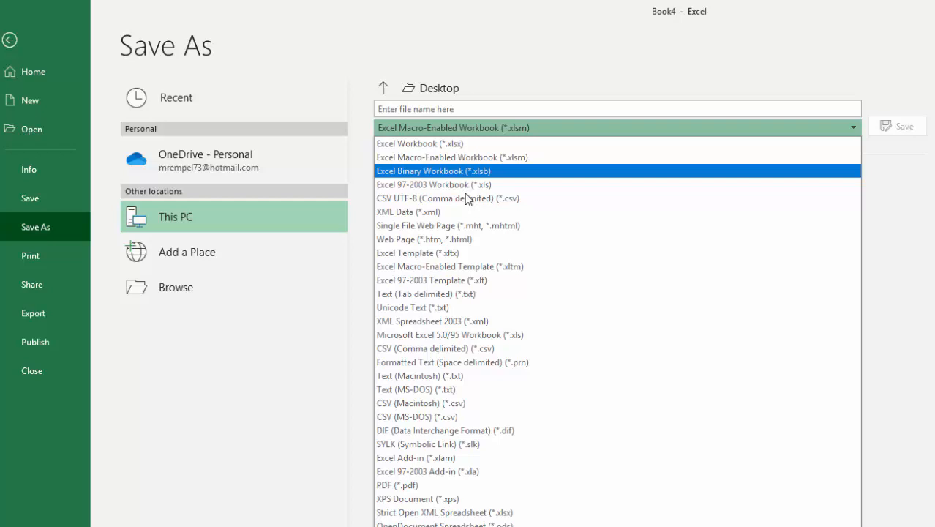
left_click(408, 253)
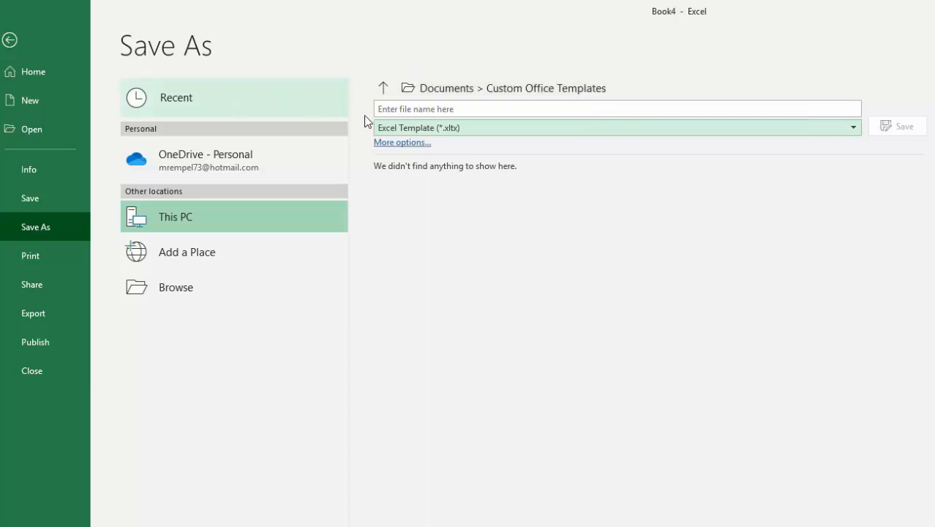
left_click(398, 108)
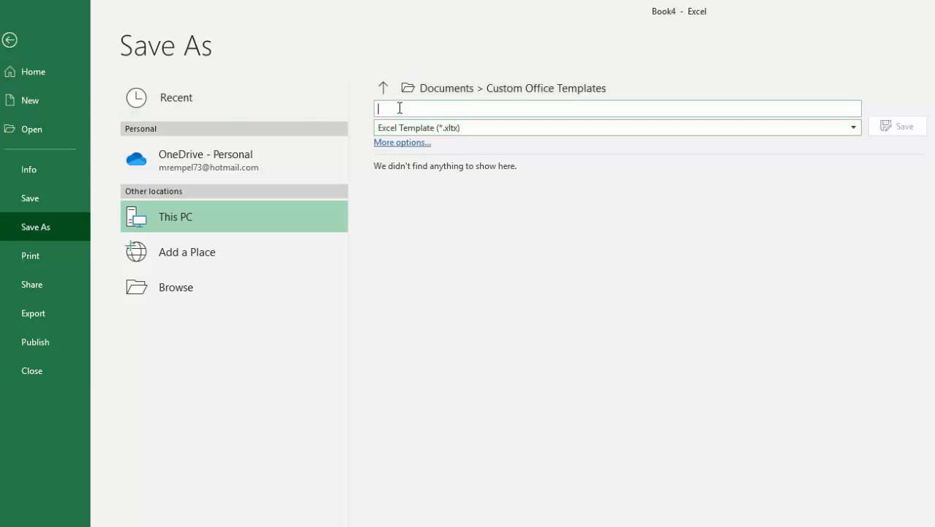
type("Expe")
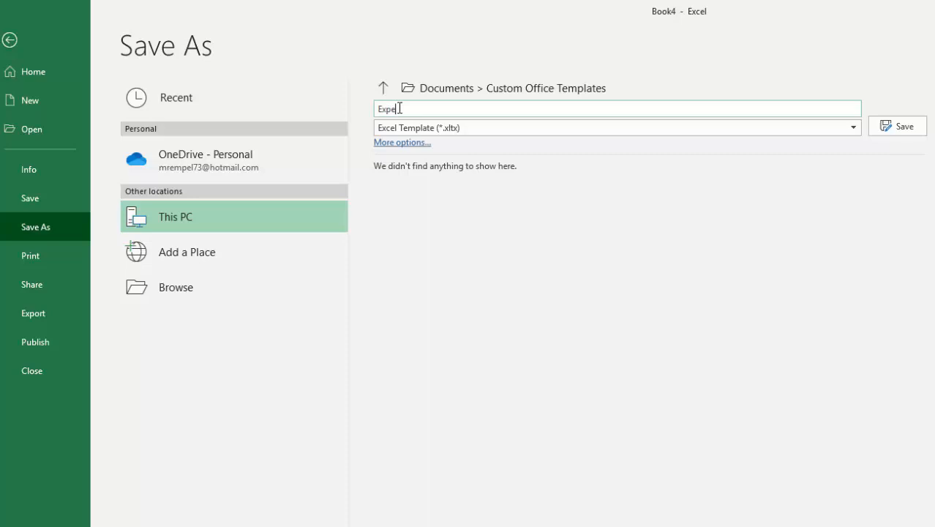
type("nse Report Templ")
type("ate")
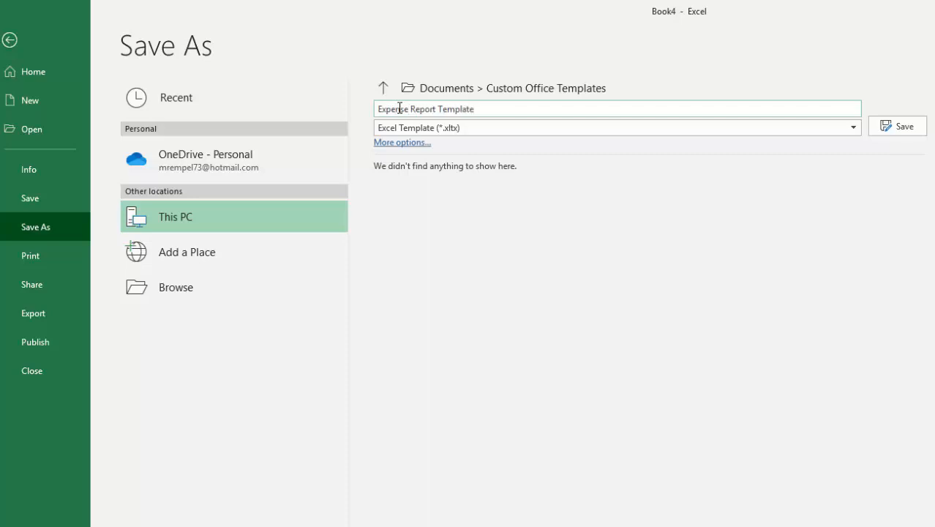
Save the workbook as Expense Report Template and close the template workbook
left_click(897, 126)
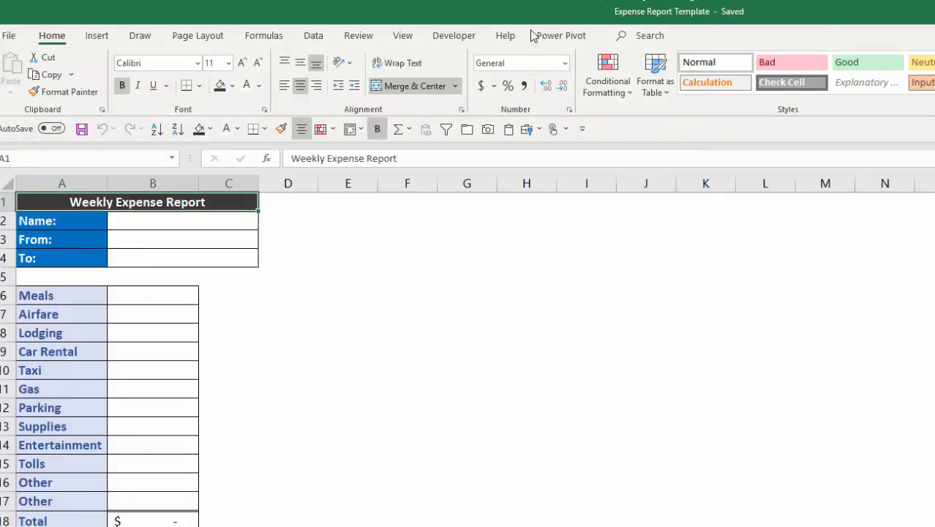
left_click(466, 129)
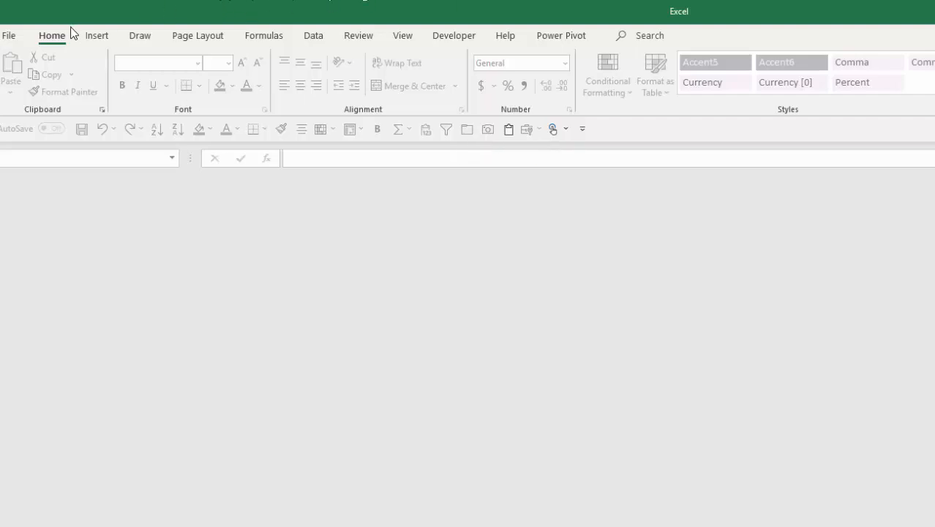
Start a new workbook via File > New and show the Personal templates list
left_click(10, 35)
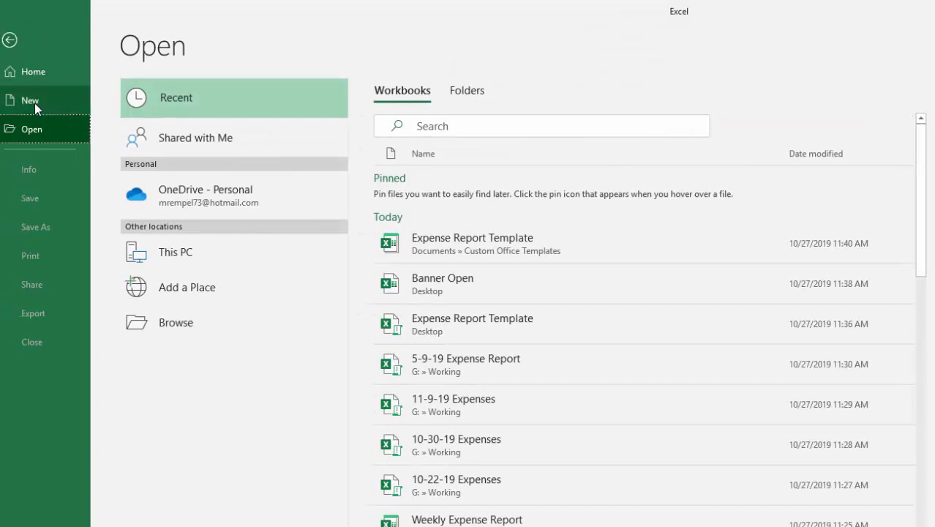
left_click(34, 103)
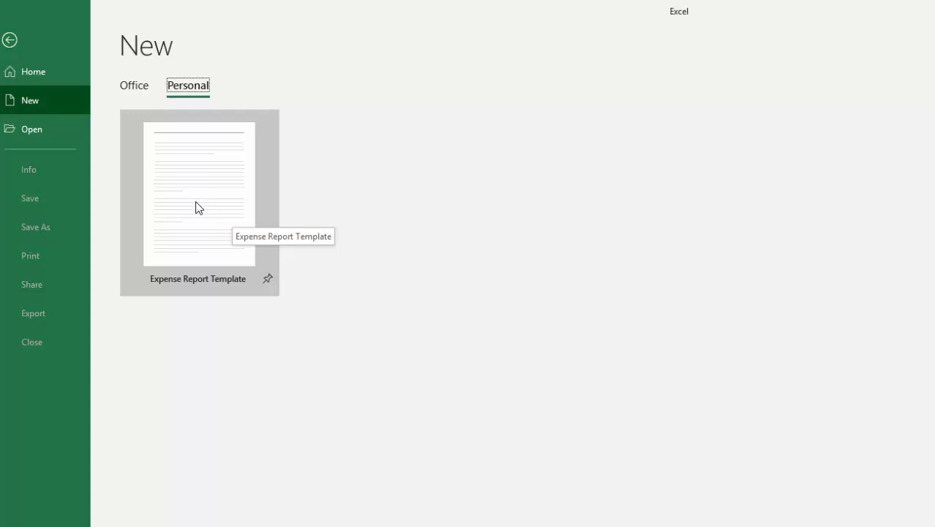
left_click(134, 85)
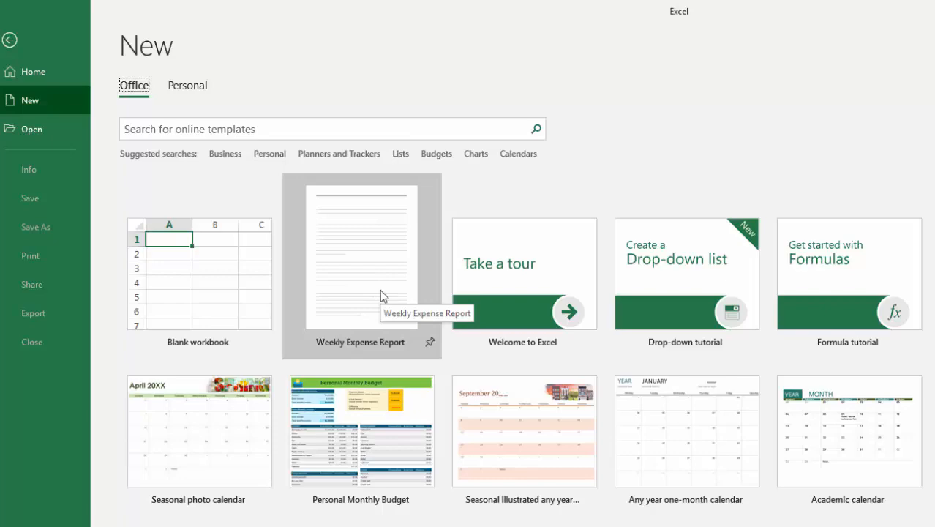
scroll(794, 495, "down", 5)
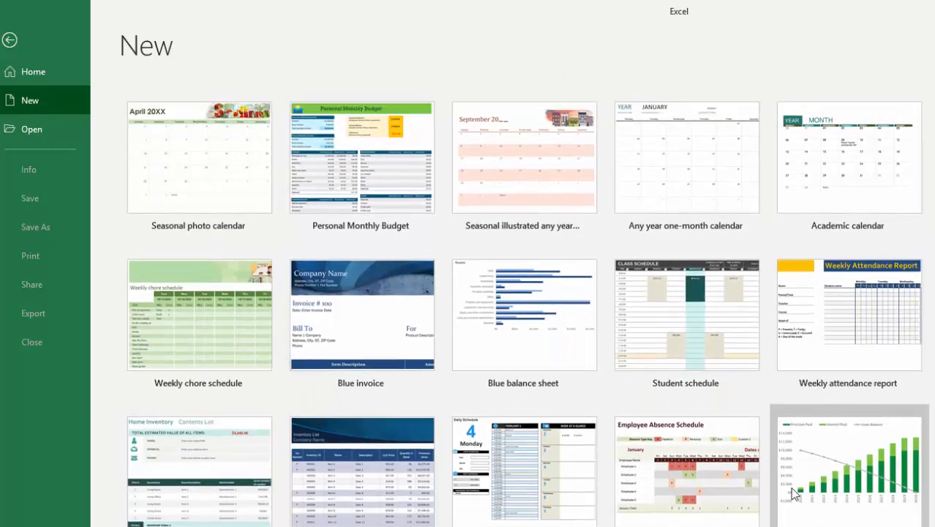
scroll(794, 494, "up", 5)
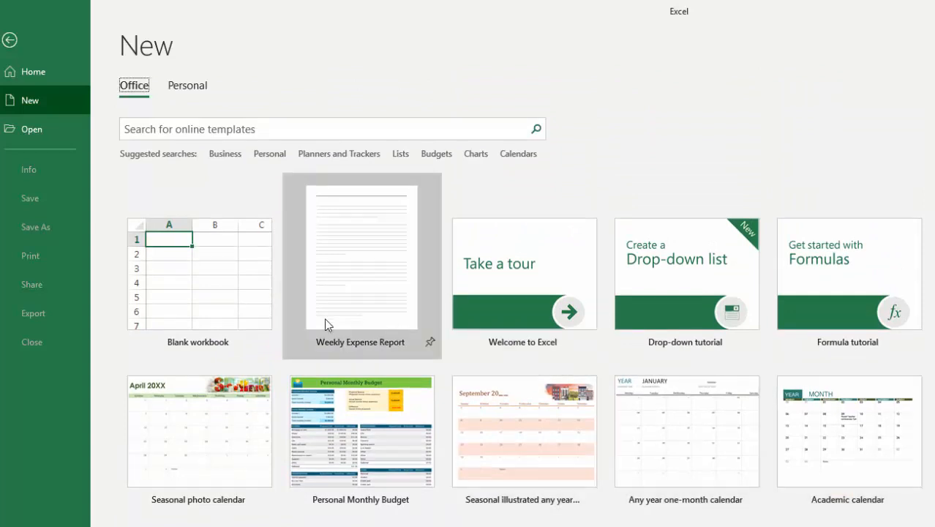
left_click(199, 87)
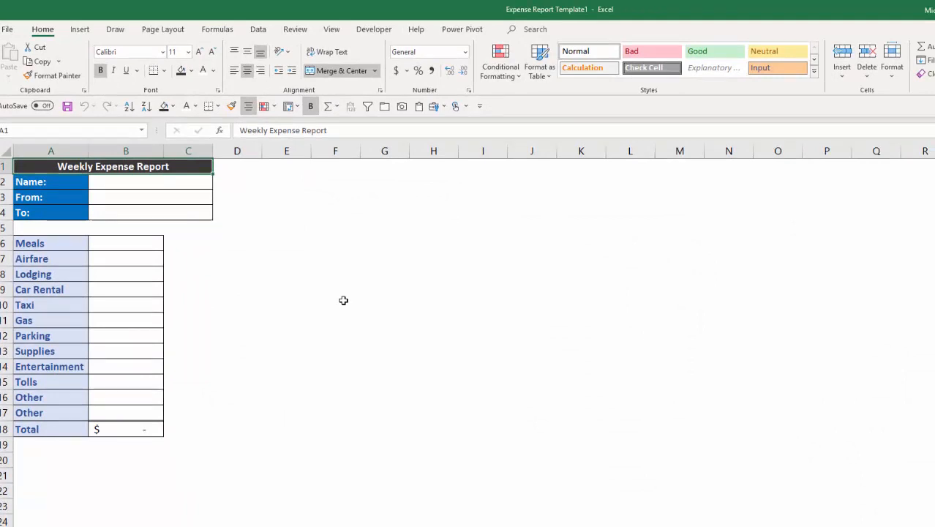
Fill in the report's Name and From date so the To date fills in
left_click(184, 182)
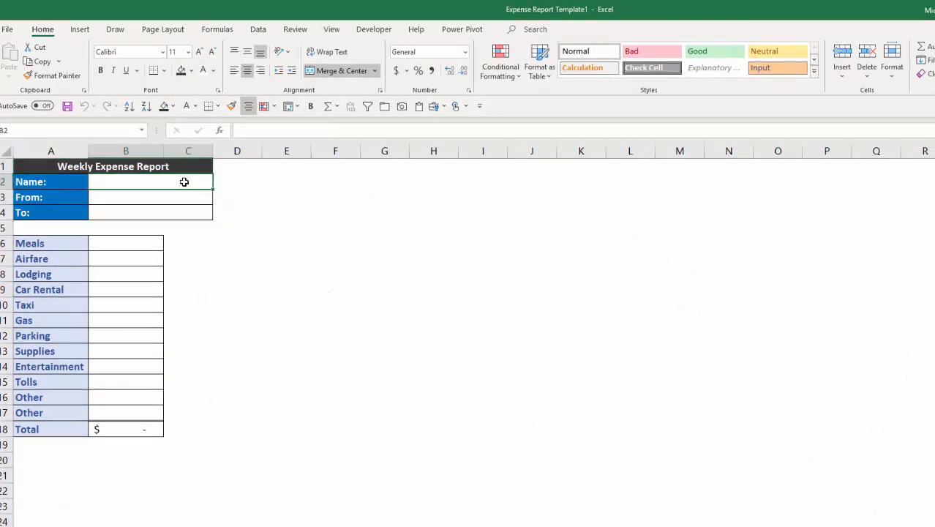
type("Mike R")
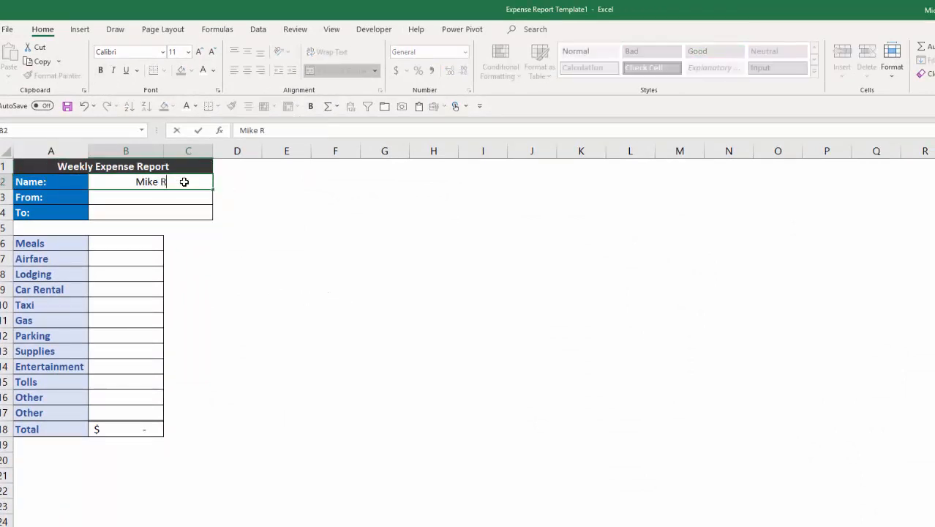
type("empel")
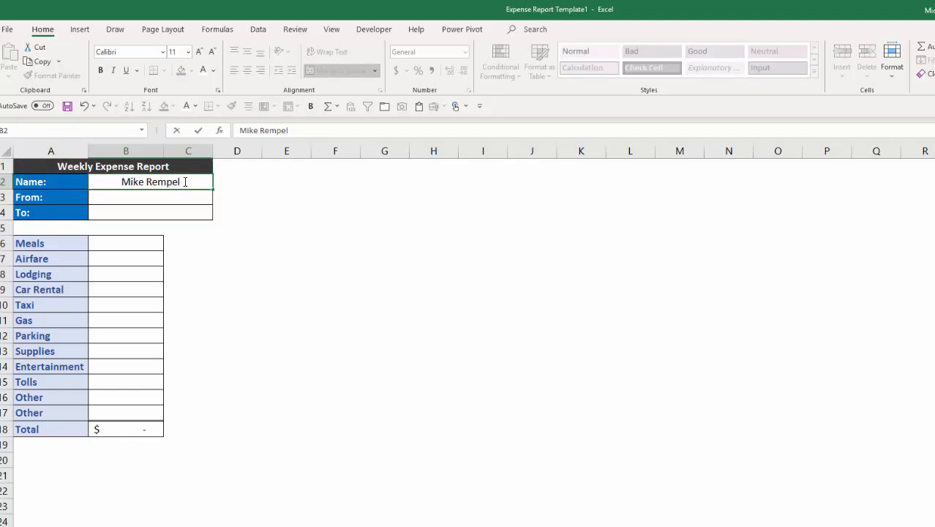
key("Return")
type("10")
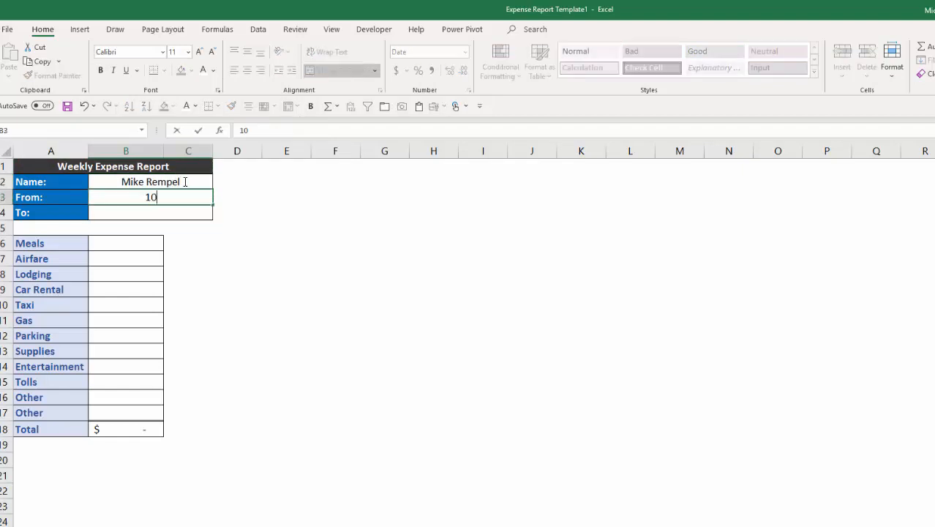
type("/1/19")
key("Return")
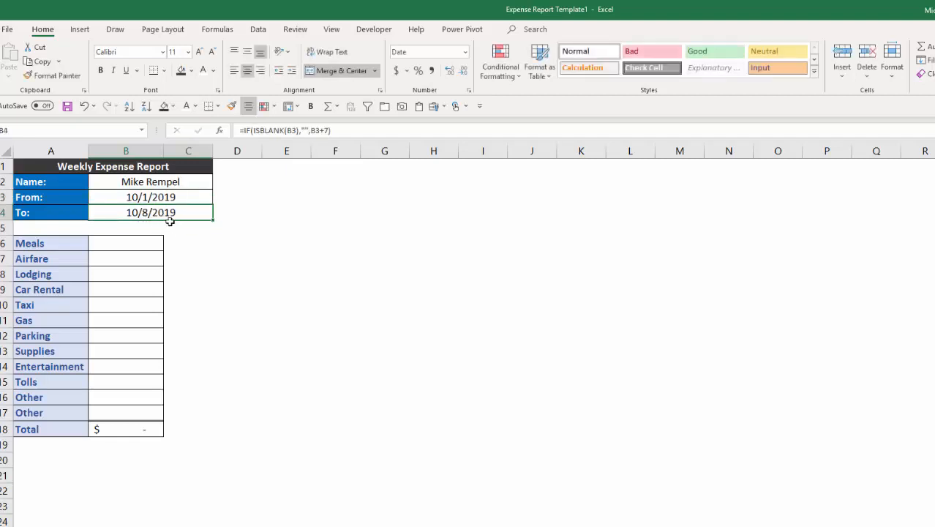
Enter meals 180, airfare 350, lodging 125, taxi 25, parking 10 and entertainment 175, skipping empty rows
left_click(120, 242)
type("180")
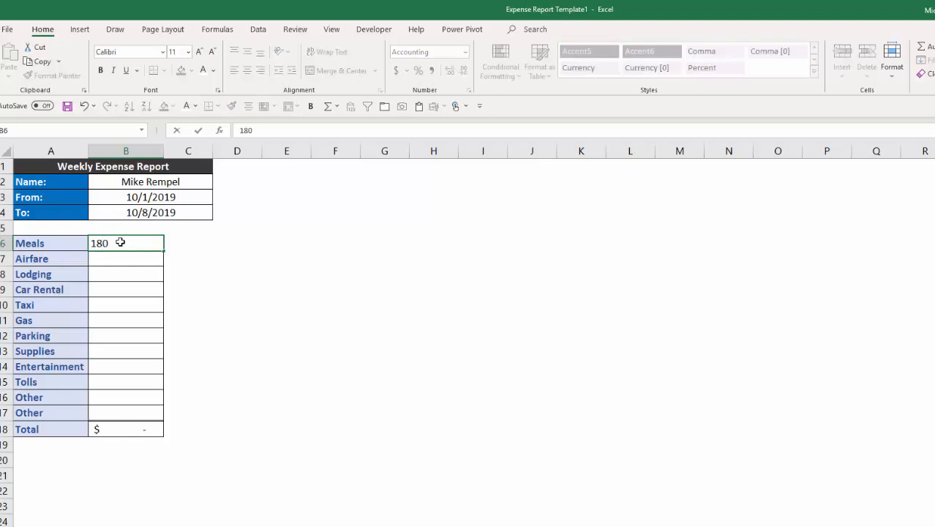
key("Return")
type("3")
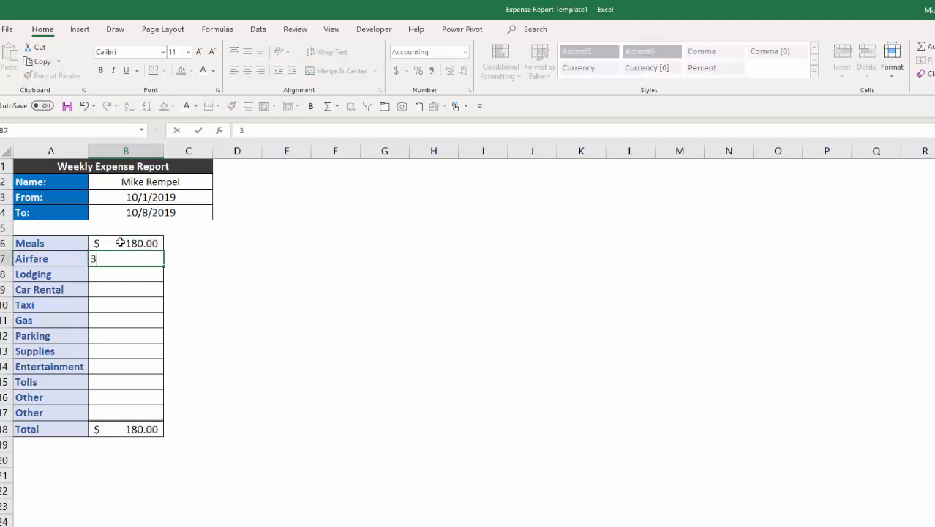
type("50")
key("Return")
type("1")
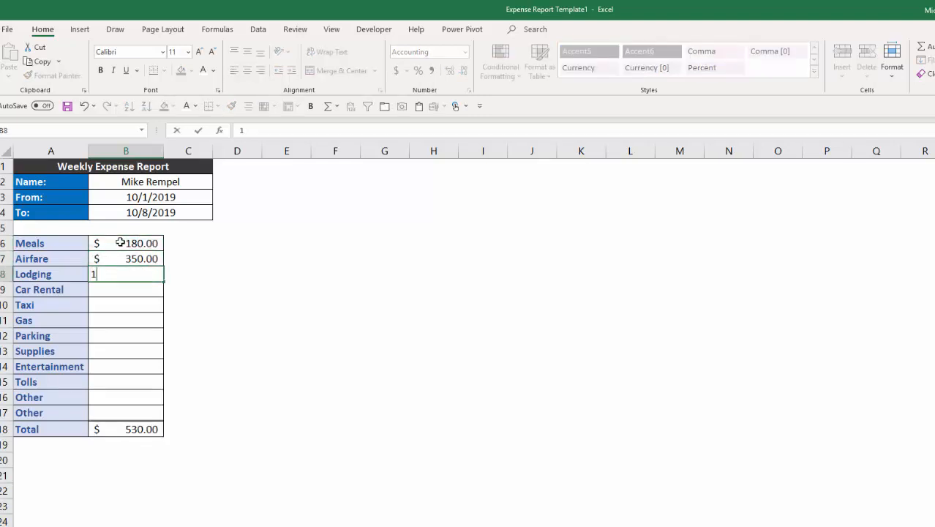
type("25")
key("Return")
key("Return")
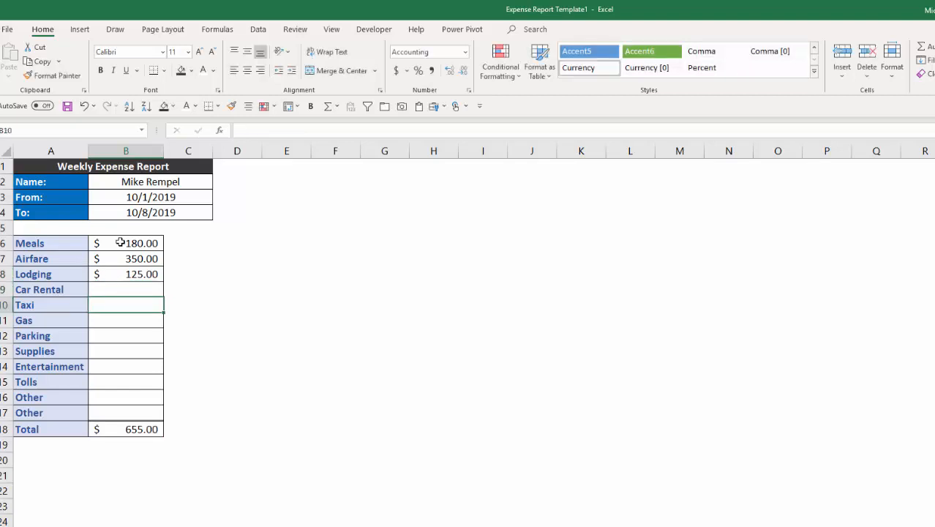
type("25")
key("Return")
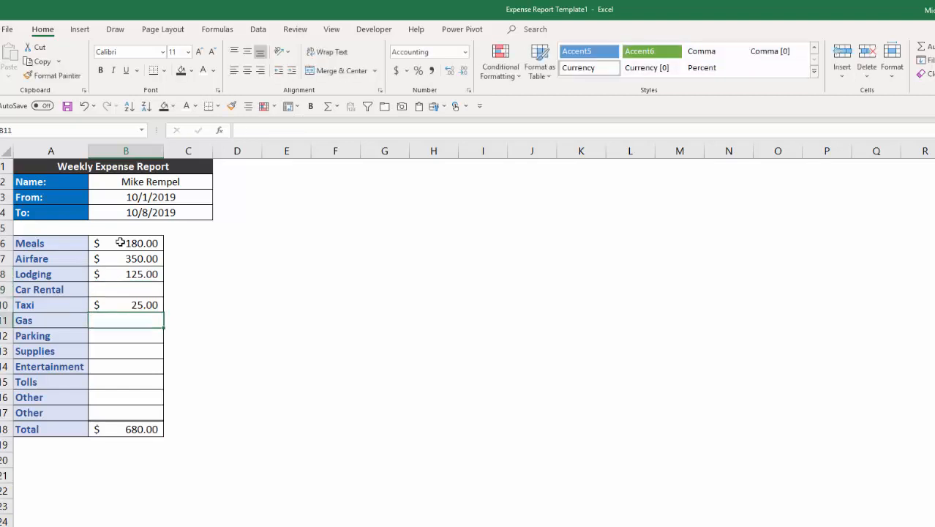
key("Return")
type("10")
key("Return")
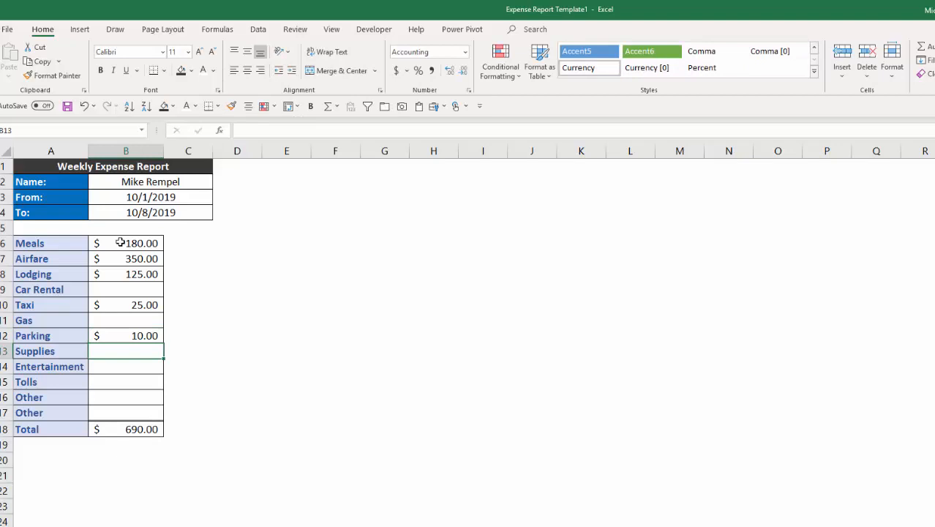
key("Return")
type("17")
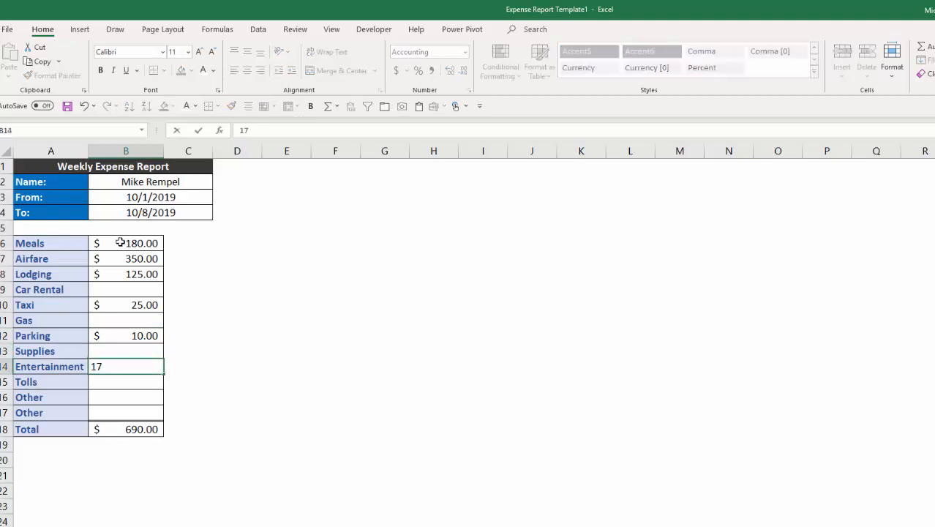
type("5")
key("Return")
key("Return")
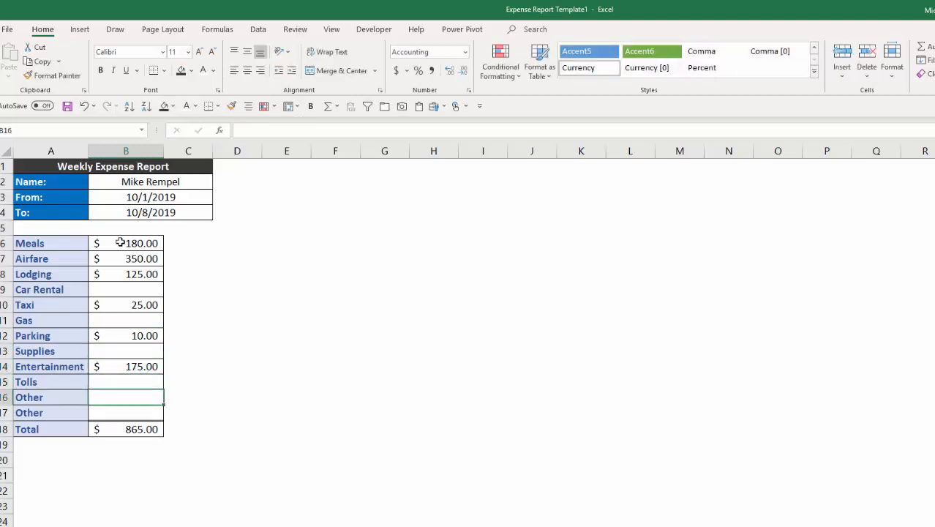
type("15")
key("Return")
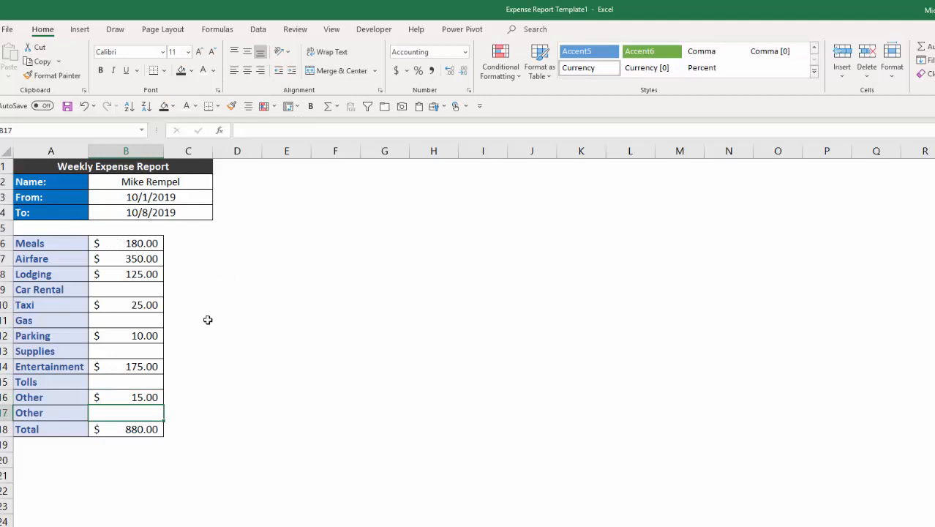
Save the filled report to the G: drive as a workbook named 10-1-19 Expenses
left_click(68, 106)
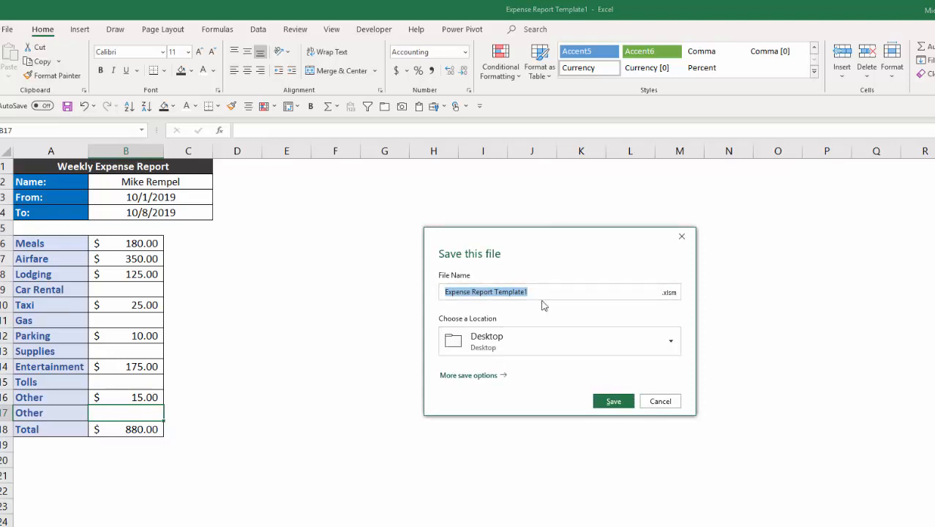
left_click(671, 346)
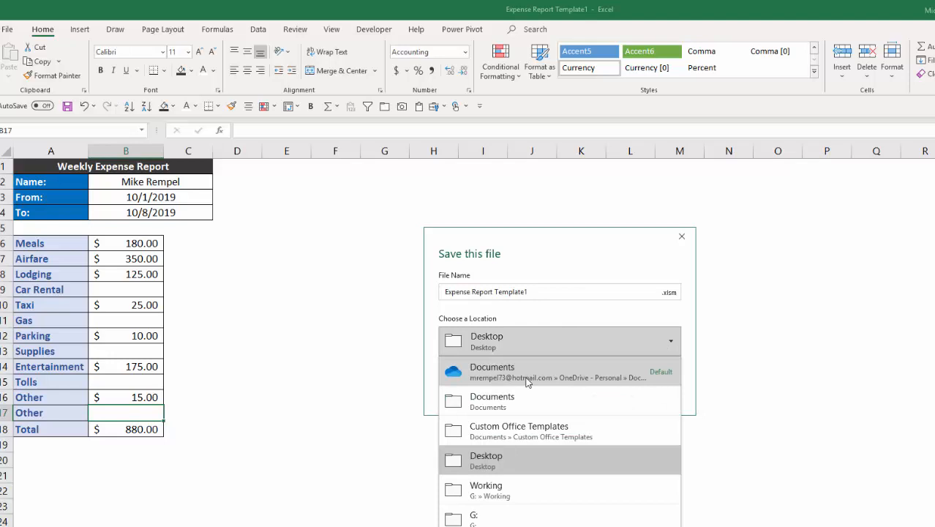
left_click(488, 518)
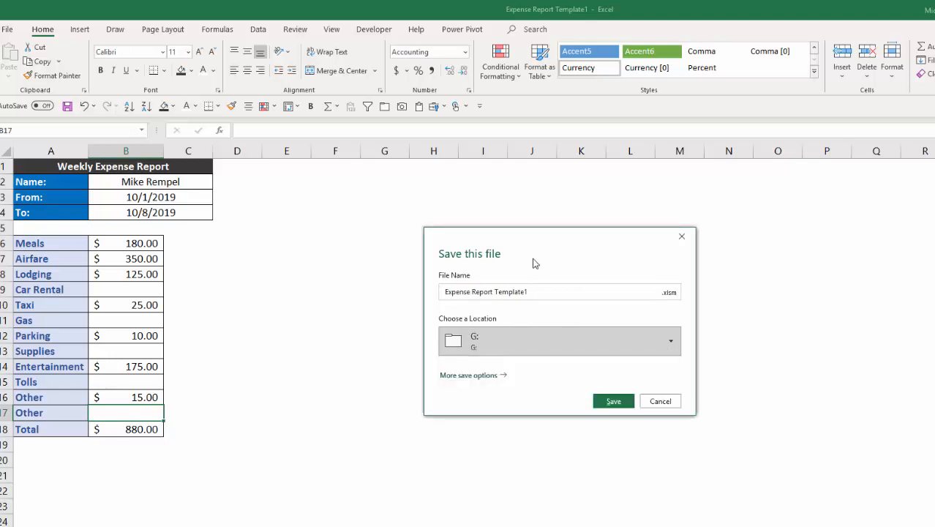
left_click_drag(534, 291, 407, 270)
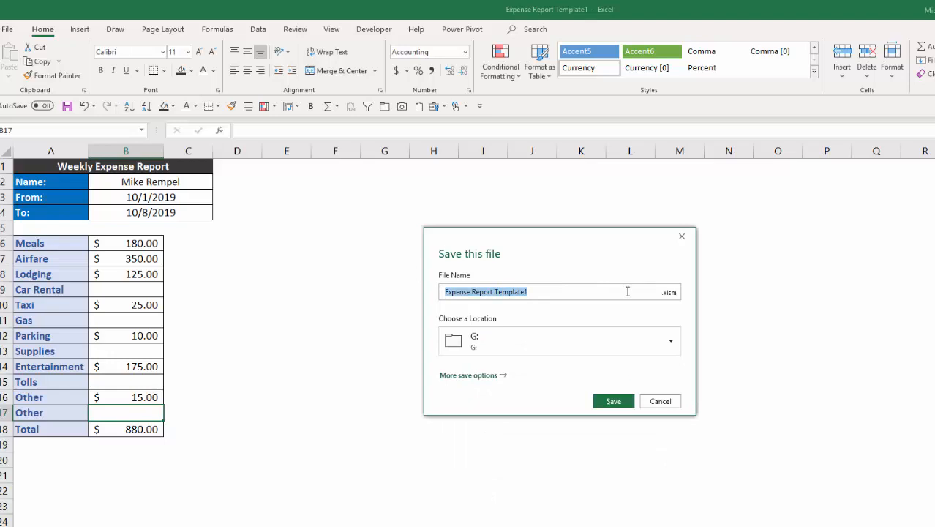
type("10-1-")
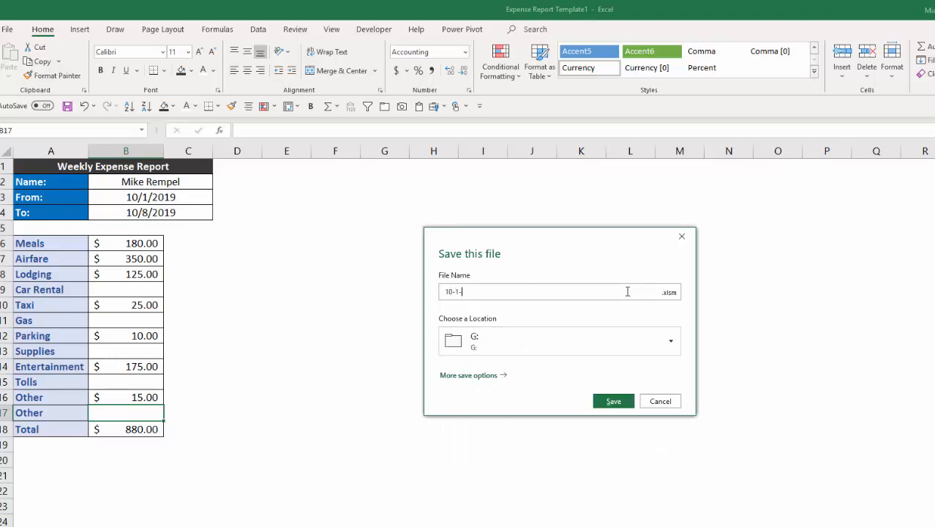
type("19 Exp")
type("enses")
key("Return")
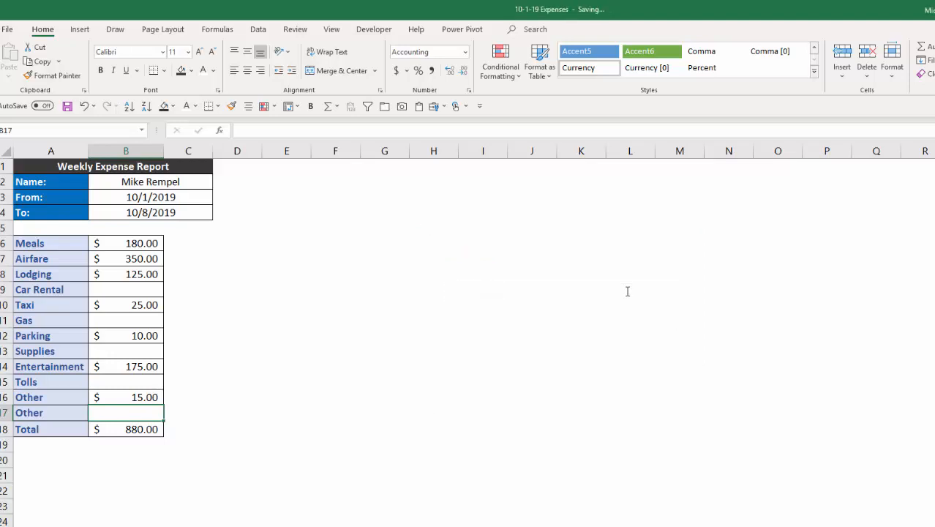
Close the workbook and confirm in File Explorer that 10-1-19 Expenses is on the G: drive
left_click(385, 107)
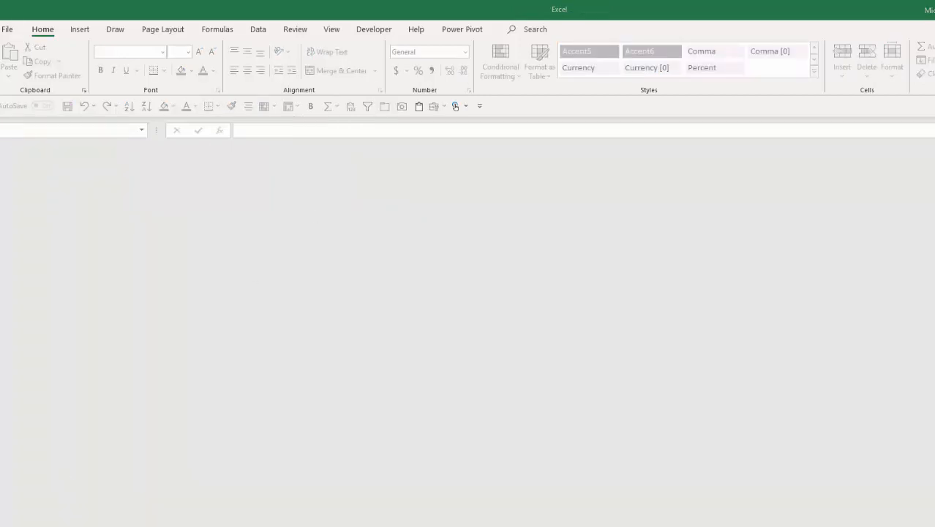
key("super+e")
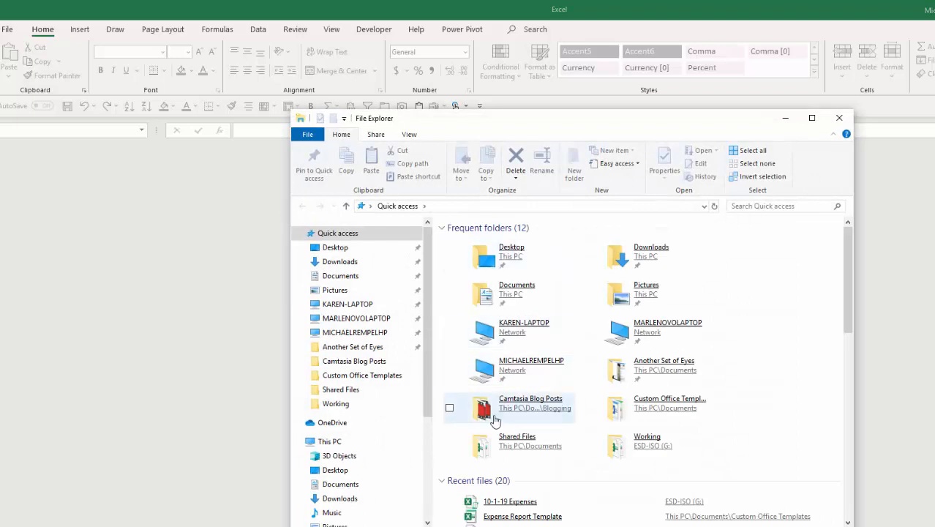
scroll(316, 426, "down", 2)
scroll(329, 454, "down", 2)
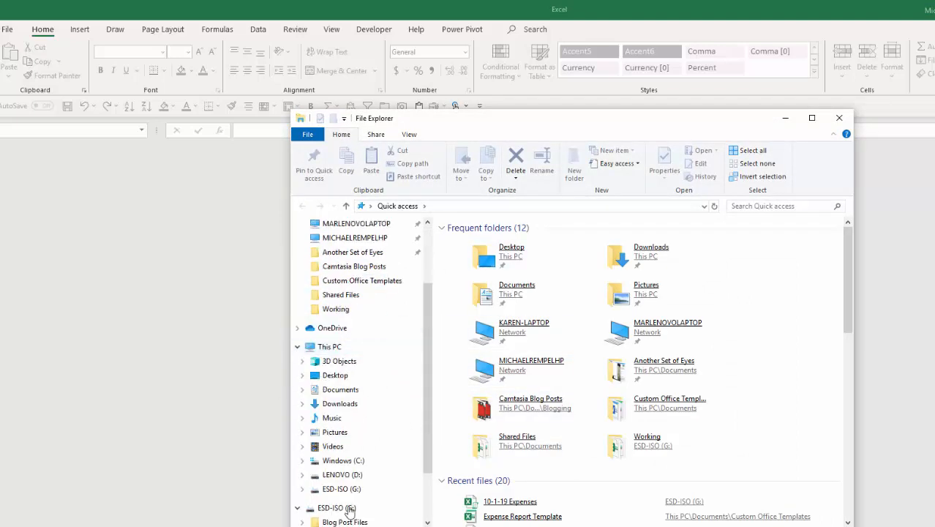
left_click(341, 488)
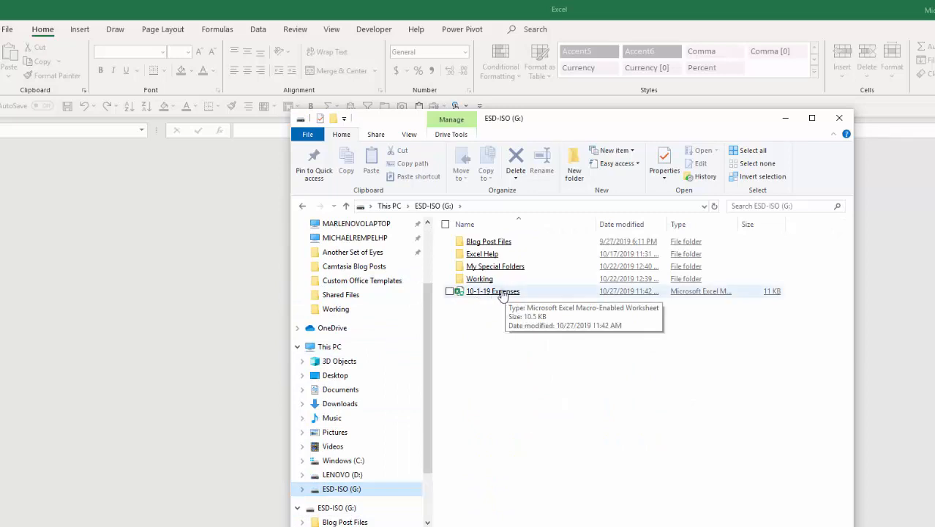
left_click(838, 118)
Go to File > New to start a blank report from the personal template
left_click(6, 28)
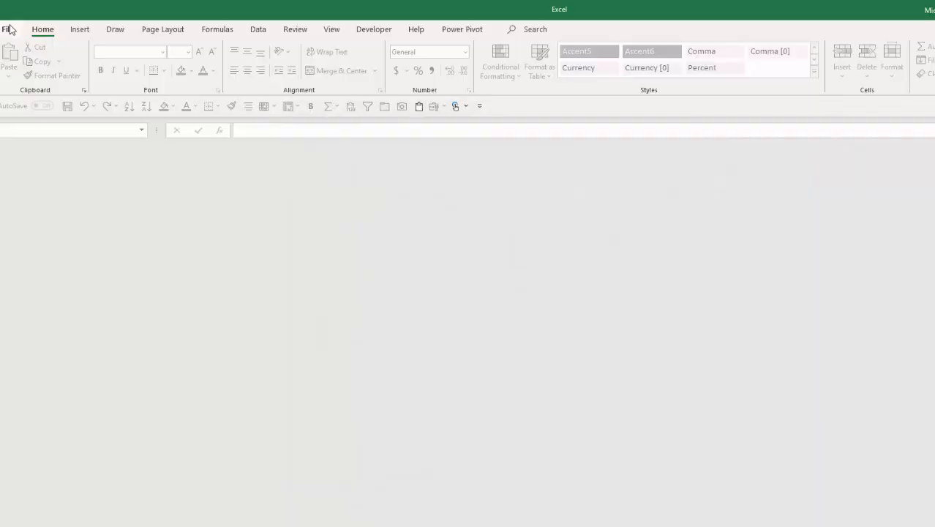
left_click(25, 82)
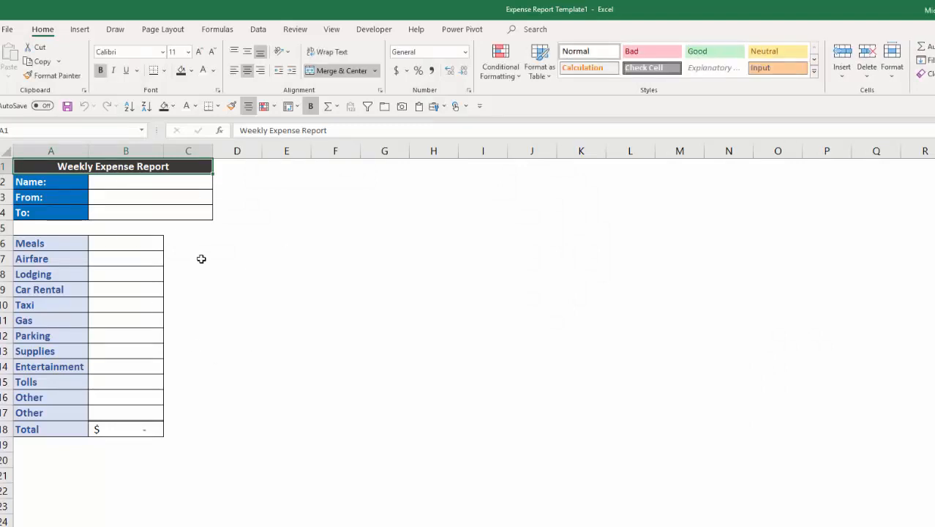
Enter the report's name and a From date of 10/9/19 so To shows 10/16/2019
left_click(175, 180)
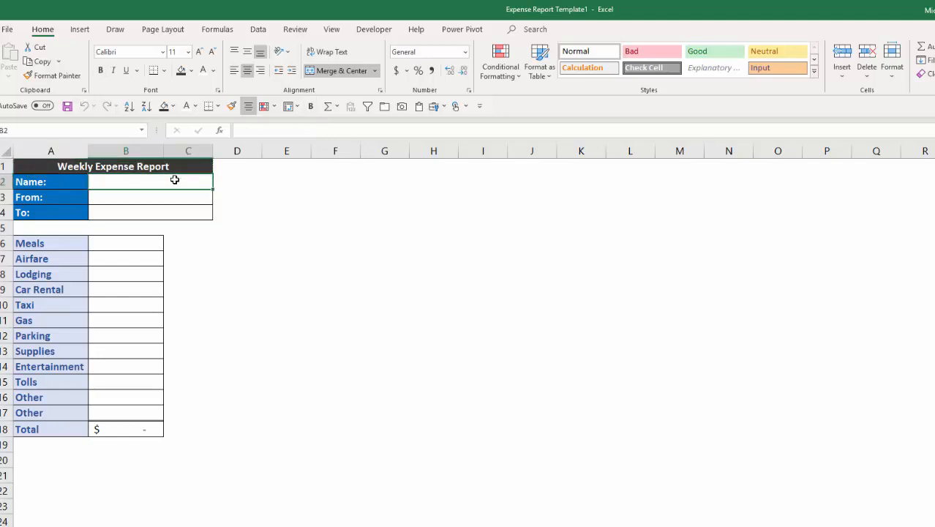
type("Mike Rempel")
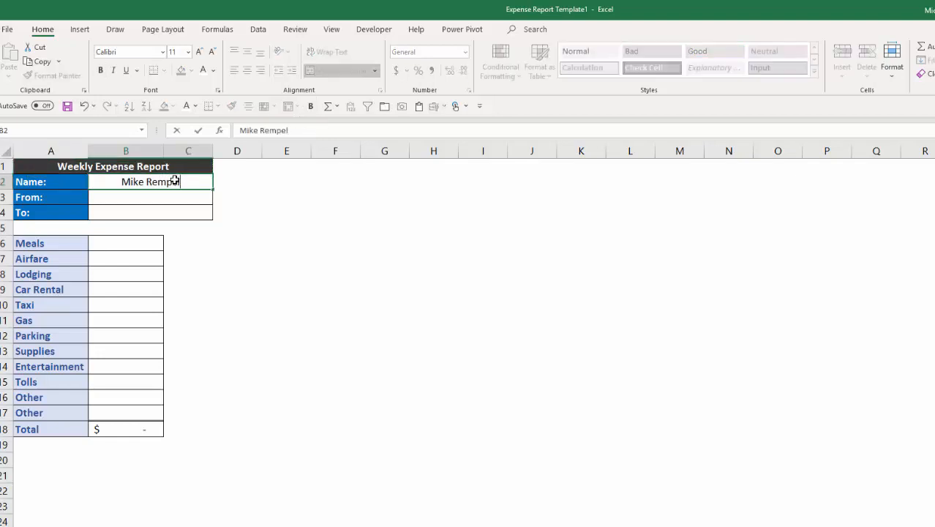
key("Return")
type("1")
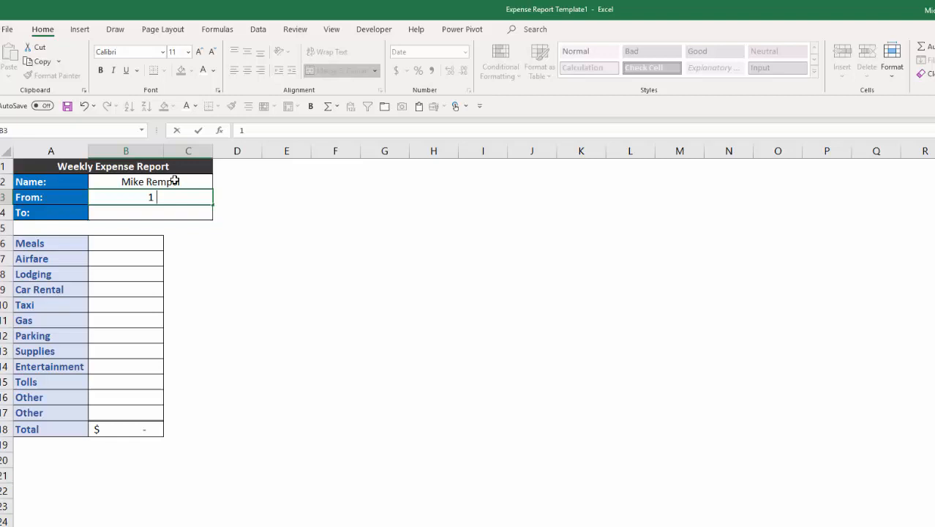
type("0/9/")
type("2019")
key("ctrl+Return")
key("Return")
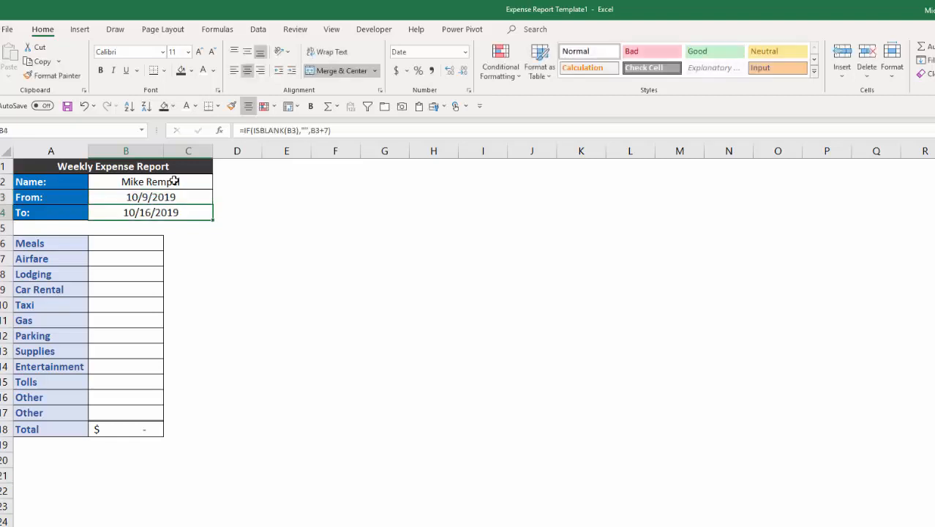
Fill $25.00 into every amount cell from Meals to Tolls for a $250.00 total
left_click_drag(135, 244, 141, 384)
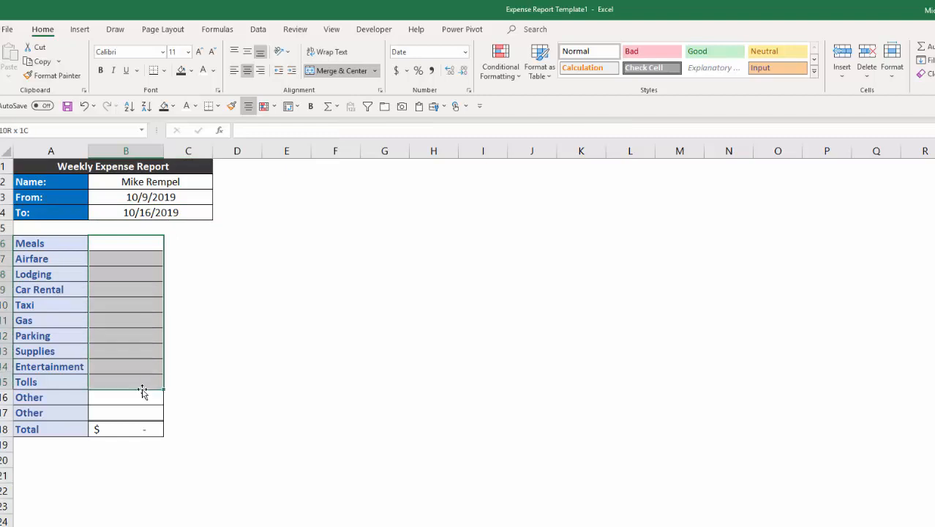
type("25")
key("ctrl+Return")
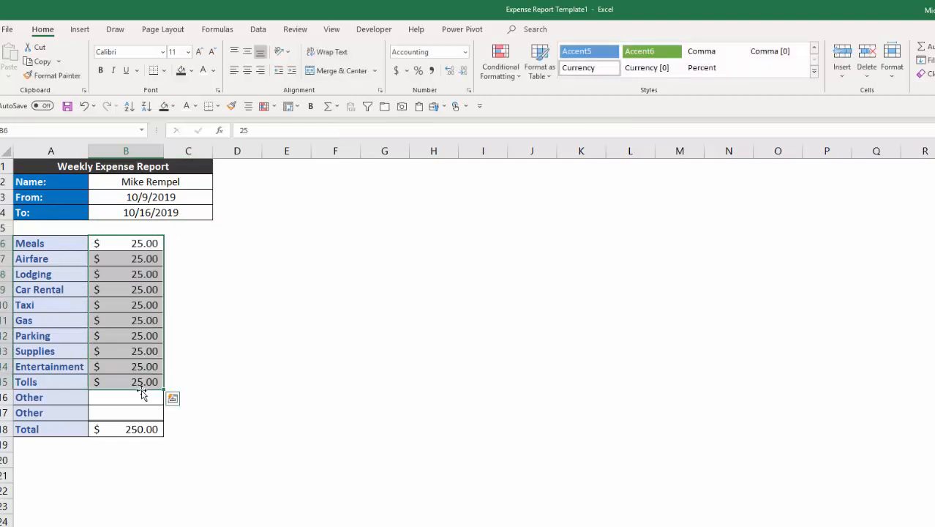
left_click(67, 106)
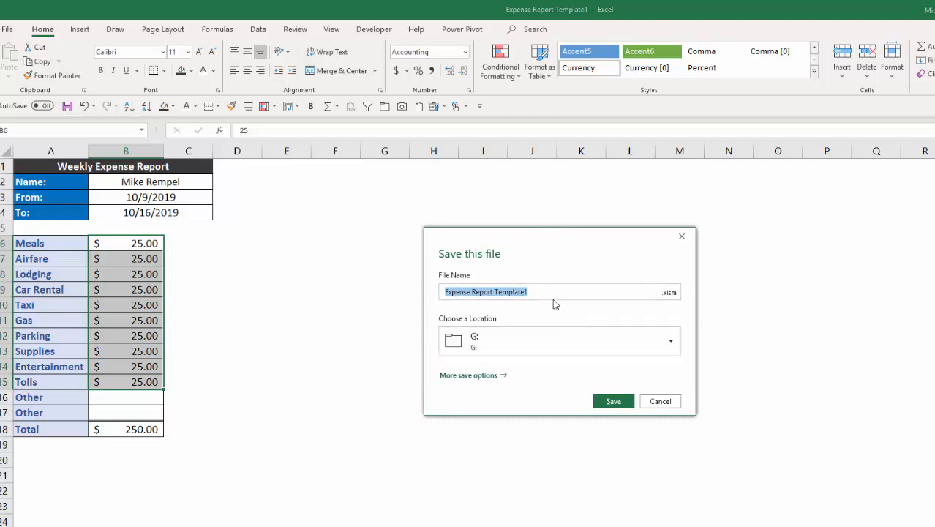
type("E")
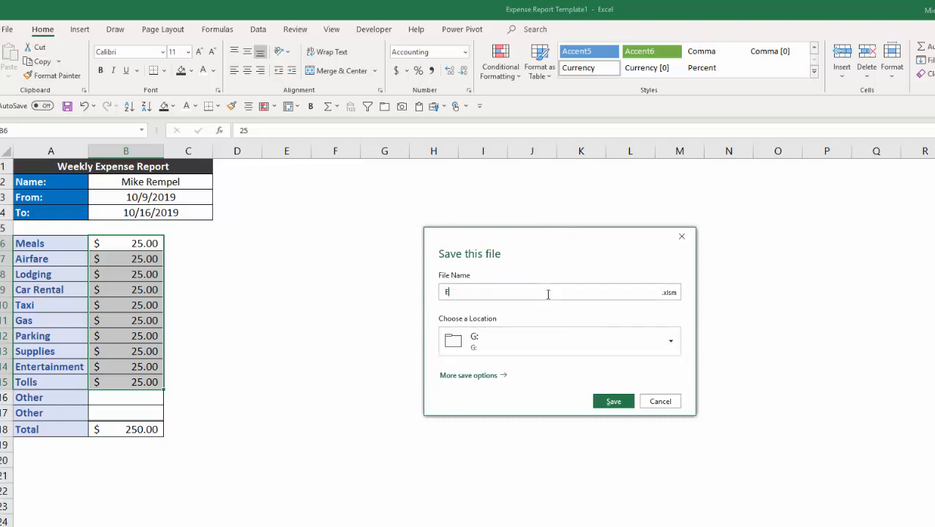
type("xpense ")
type("Report ")
type("10-9")
type("-1")
type("9")
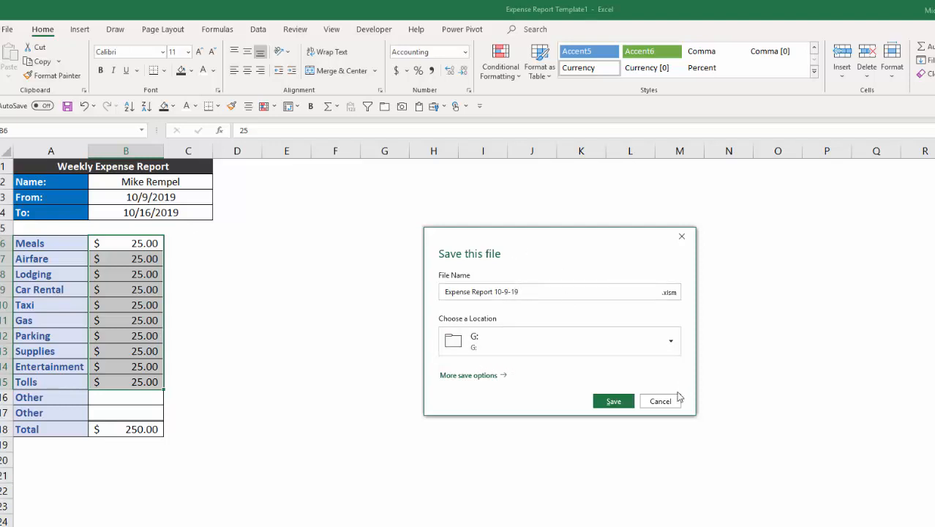
Save the report to the G: drive as Expense Report 10-9-19
left_click(613, 400)
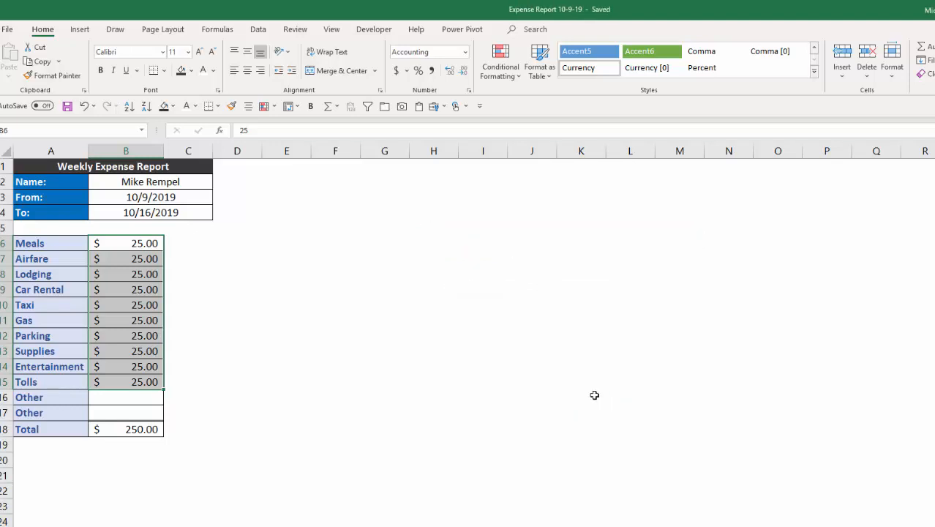
Close the saved report and create a fresh workbook from the personal Expense Report Template
left_click(385, 107)
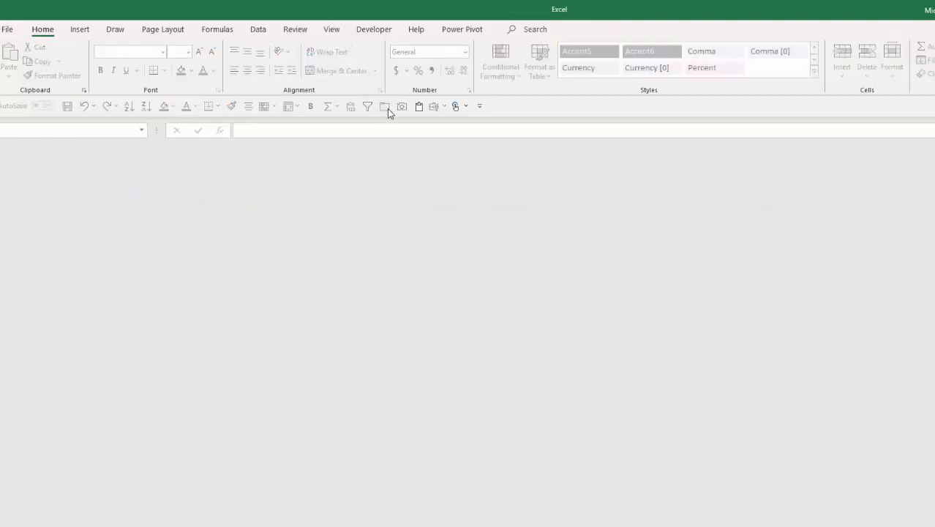
left_click(7, 29)
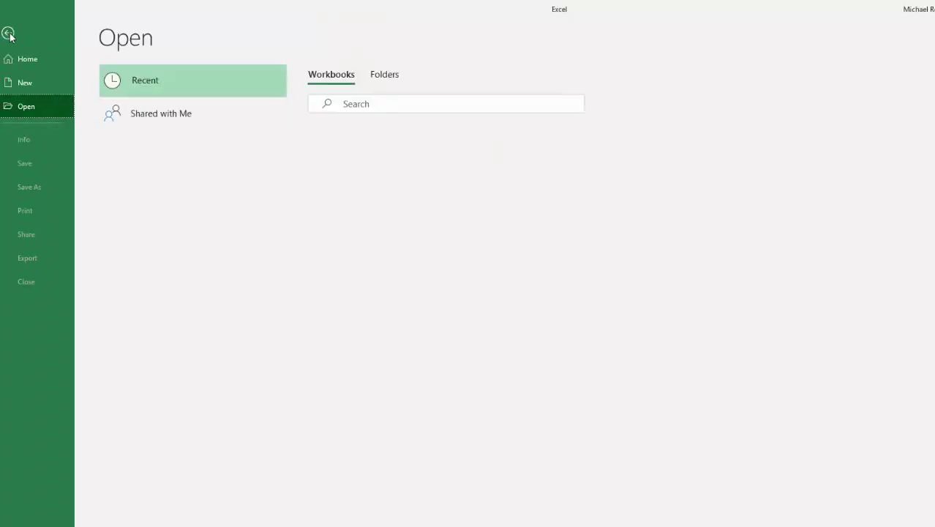
left_click(30, 85)
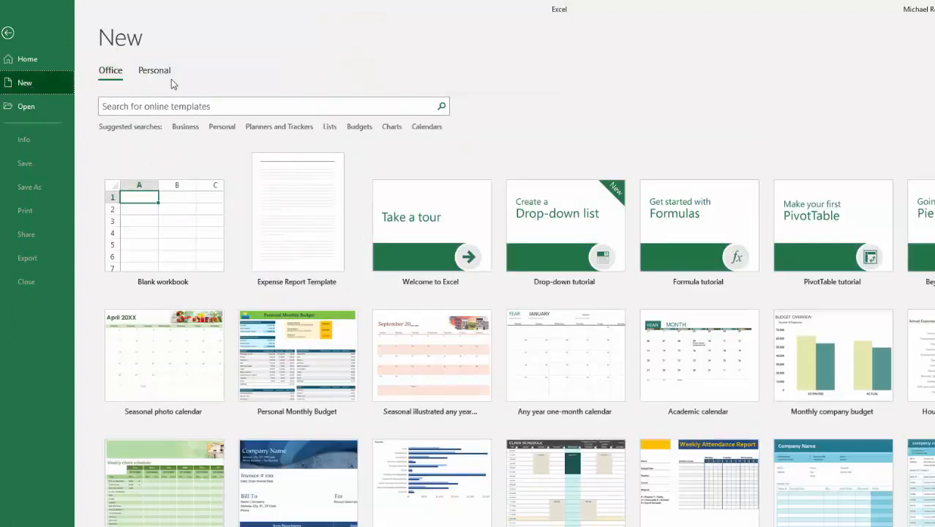
left_click(155, 71)
left_click(174, 193)
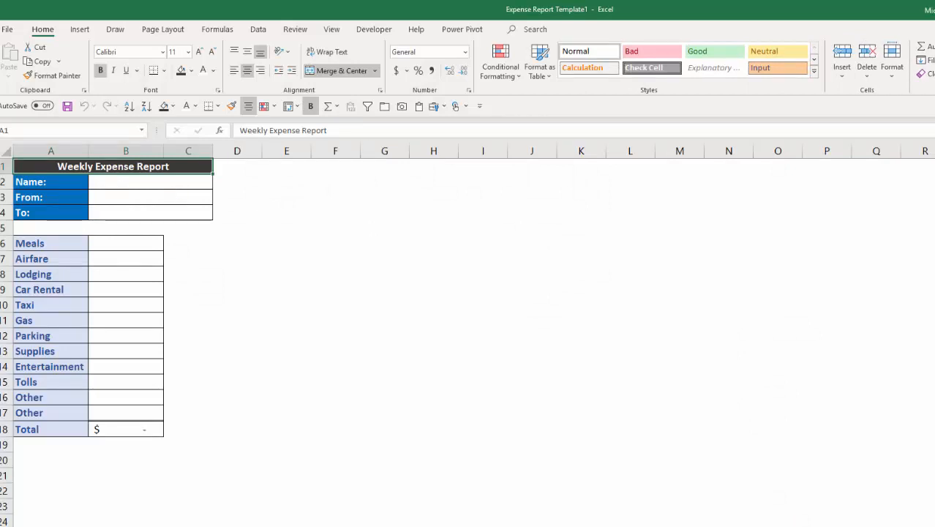
key("super+e")
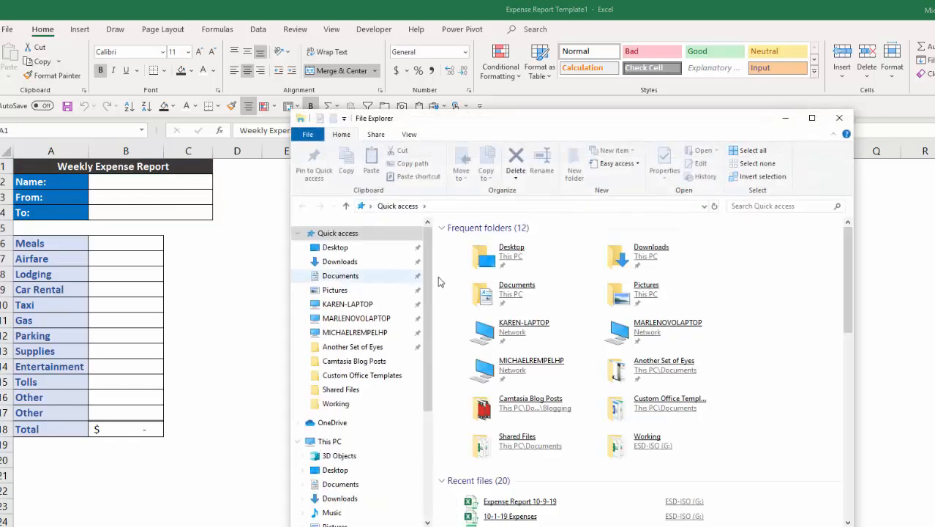
double_click(517, 289)
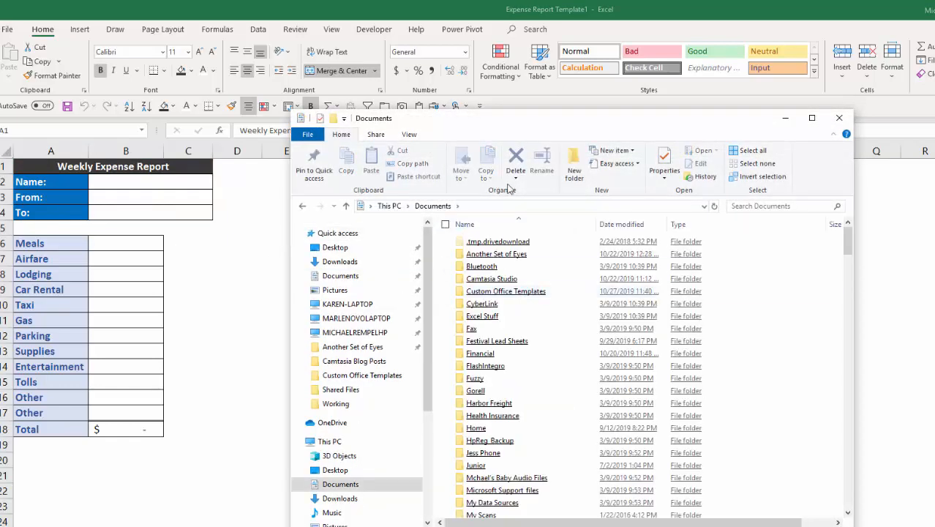
double_click(535, 293)
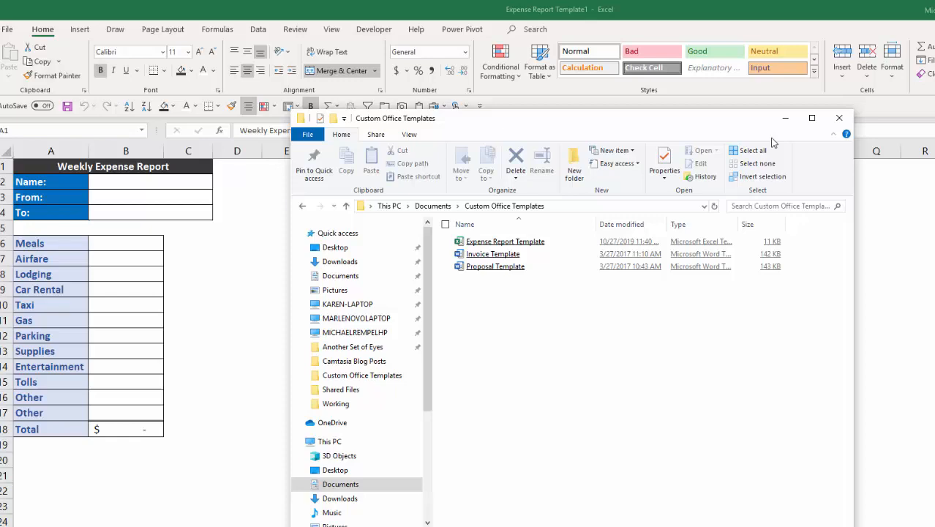
left_click(841, 117)
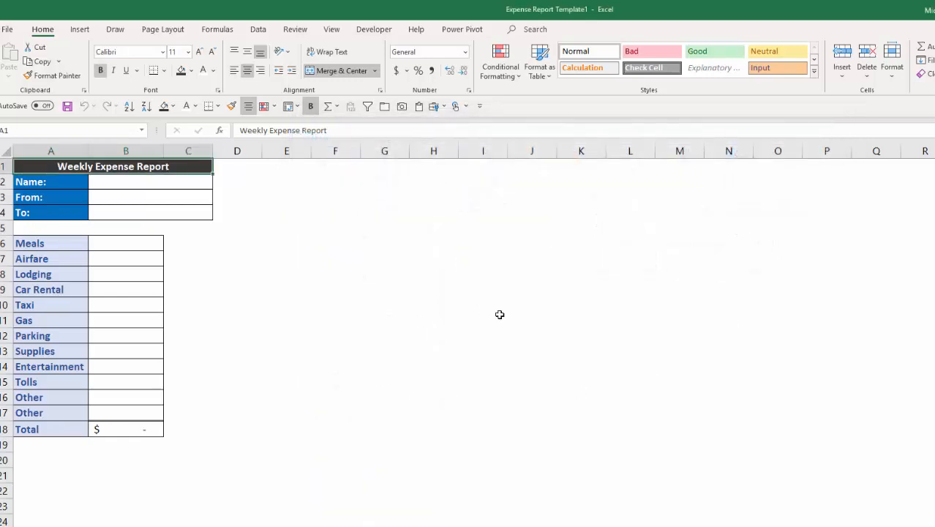